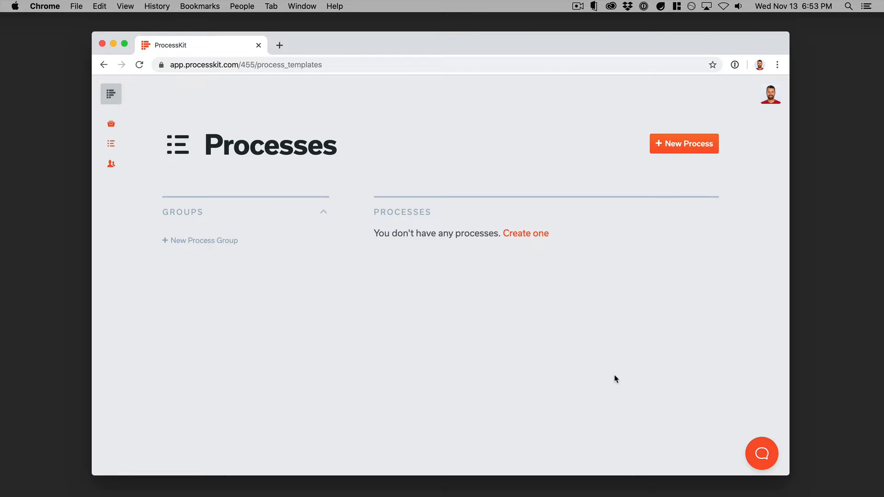
Start a kit import from the account's Kits settings and browse the kits offered in the Kits Library.
click(772, 95)
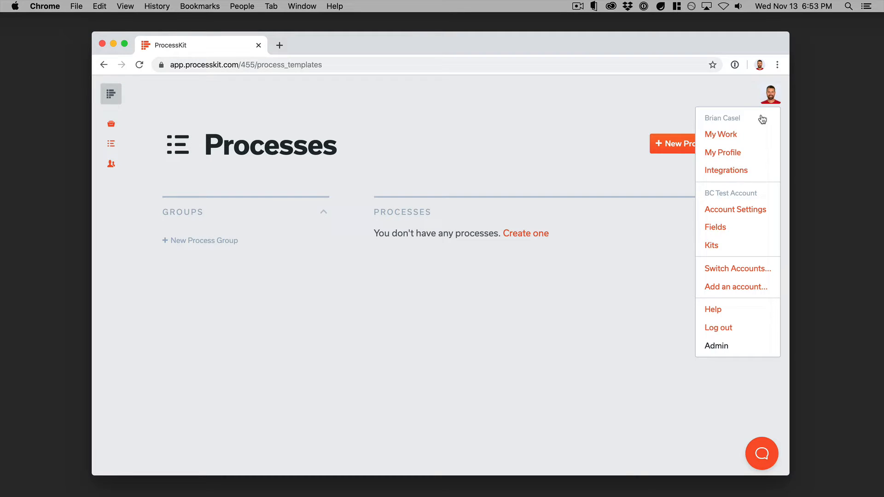
click(730, 250)
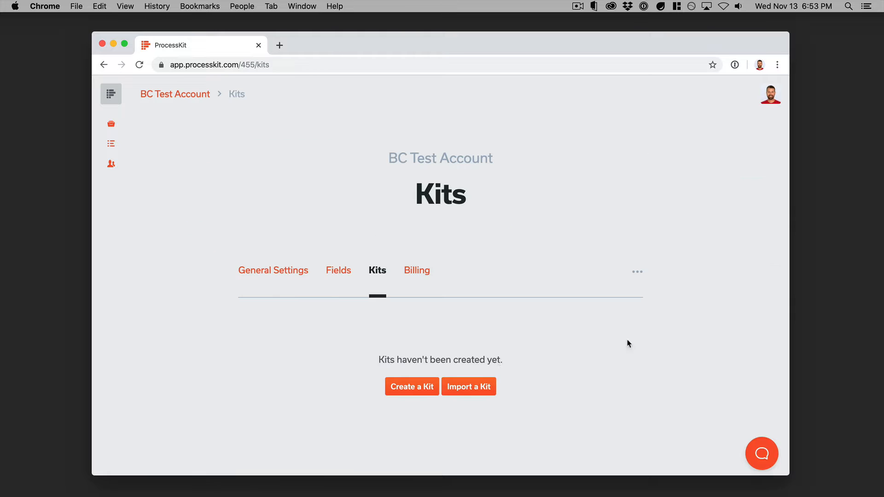
click(470, 396)
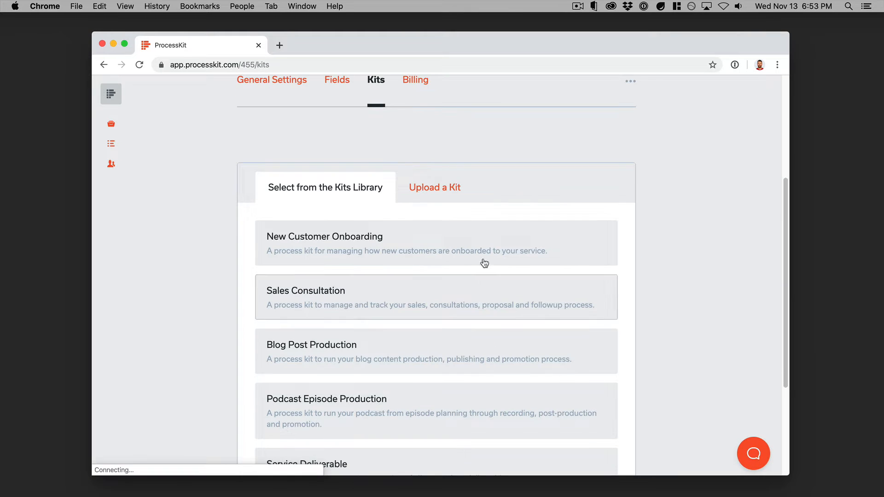
scroll(357, 200, down, 5)
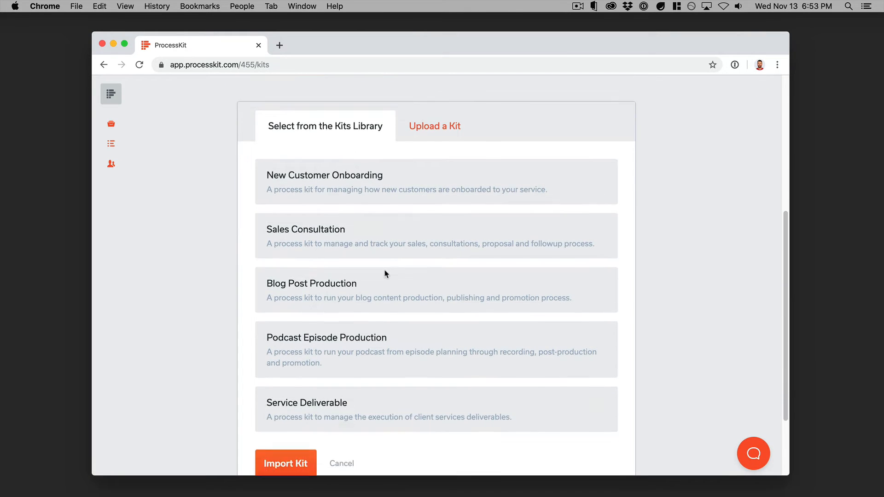
scroll(383, 272, up, 1)
click(380, 267)
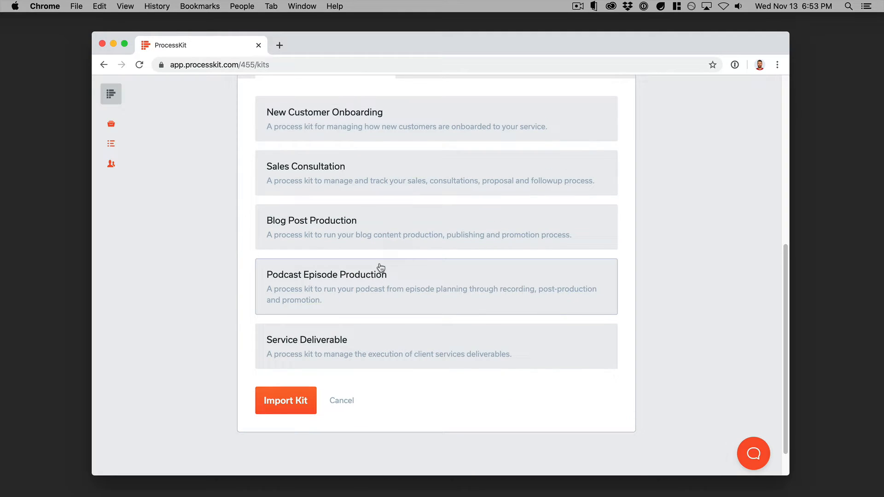
scroll(410, 172, up, 1)
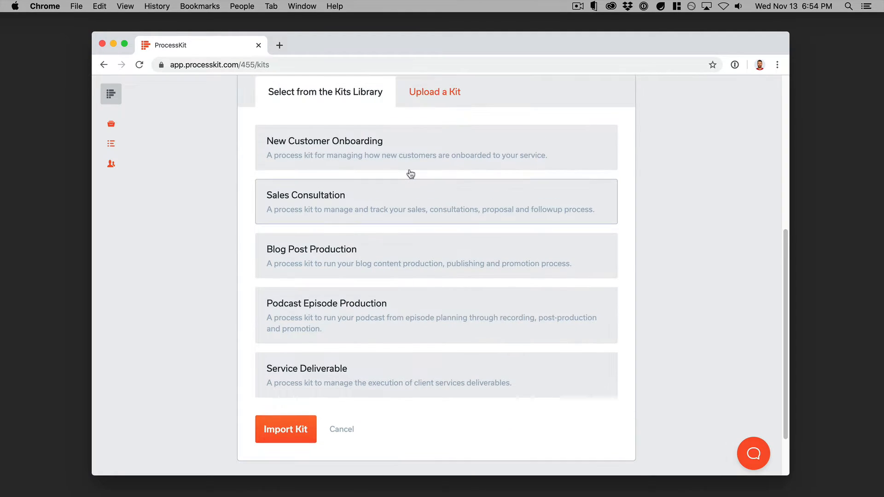
scroll(410, 173, up, 1)
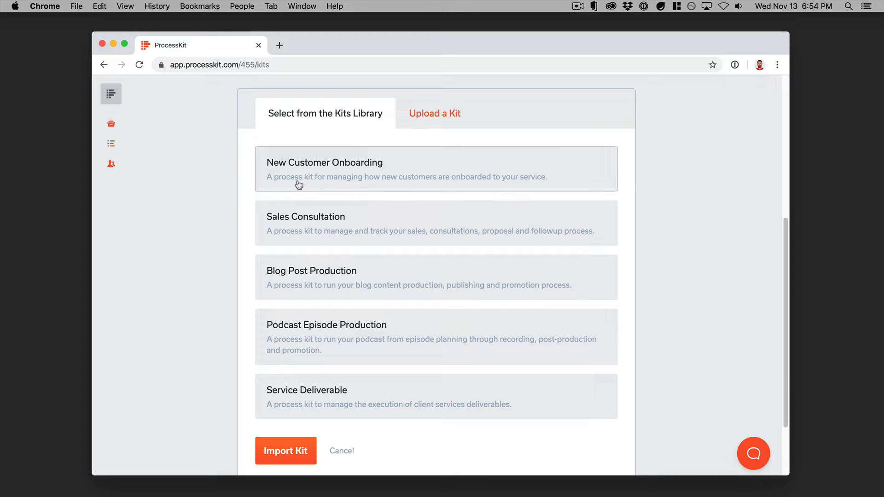
Select the New Customer Onboarding kit, review what it includes, and import it.
click(401, 183)
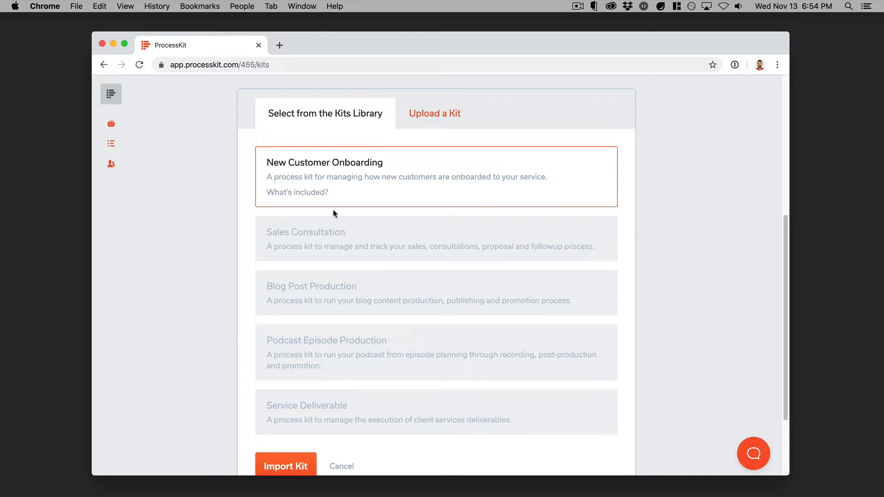
click(285, 197)
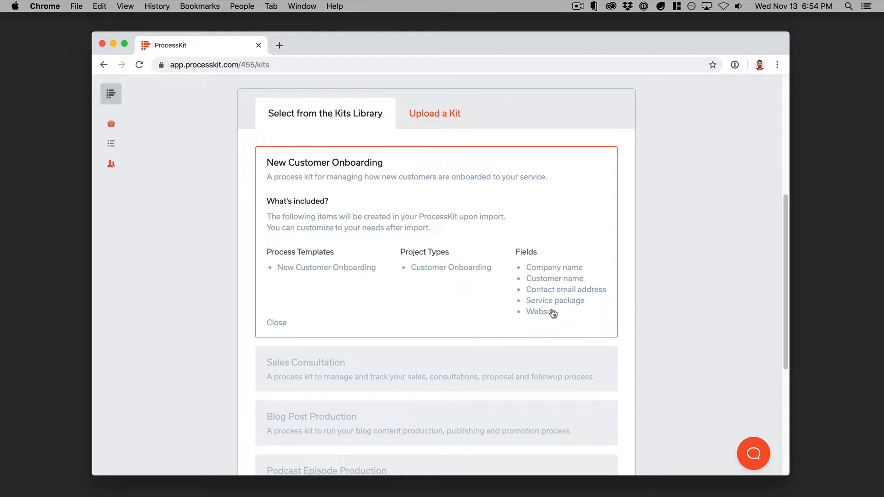
click(277, 324)
scroll(367, 318, down, 3)
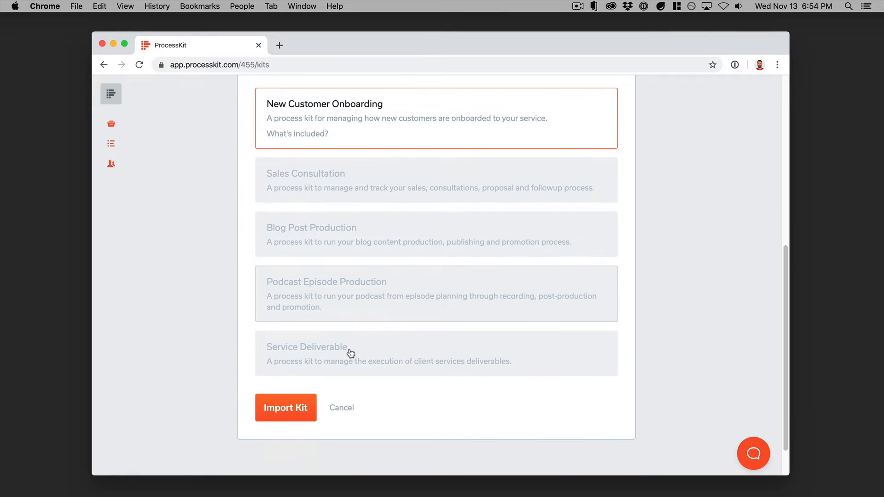
click(286, 413)
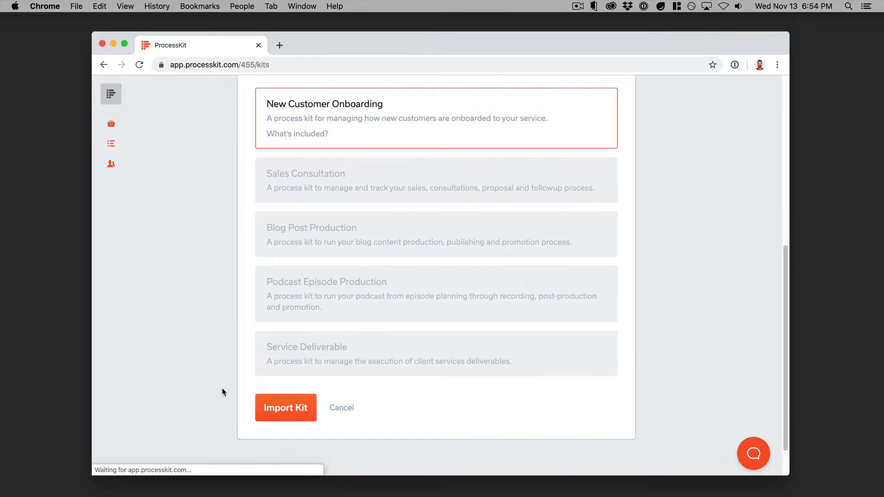
scroll(203, 345, down, 3)
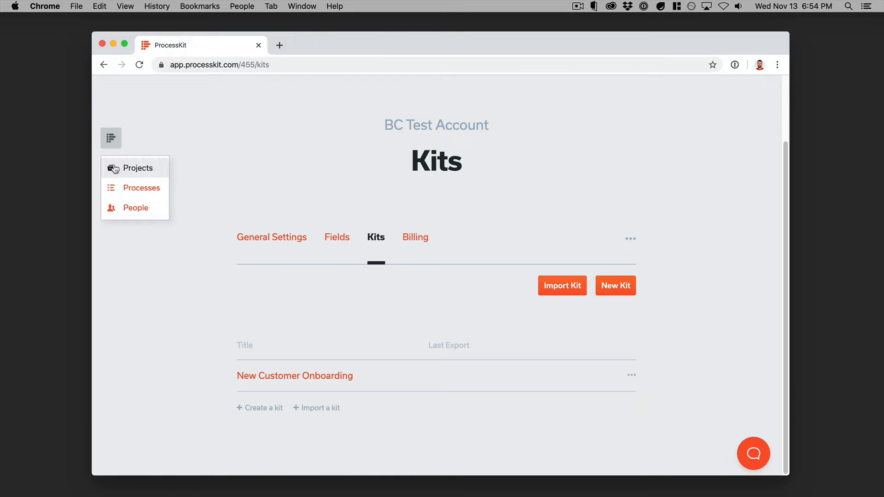
Create a project of type Customer Onboarding with the title "Client Name".
click(131, 168)
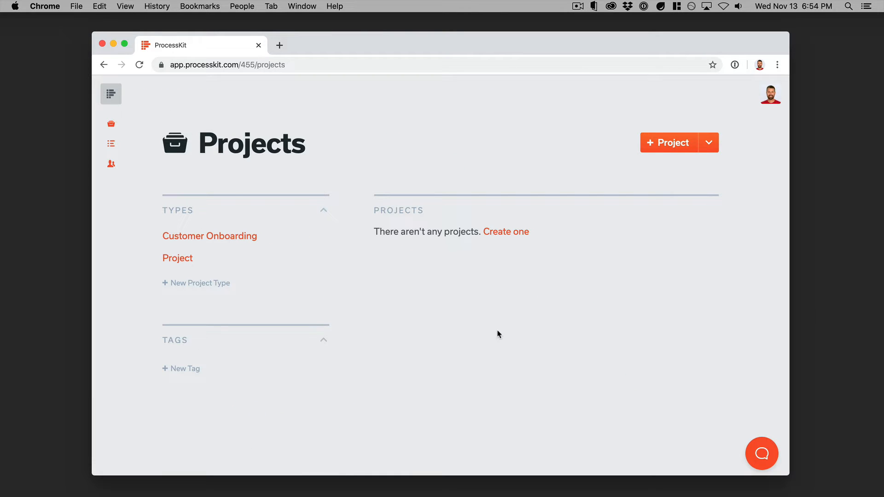
click(708, 145)
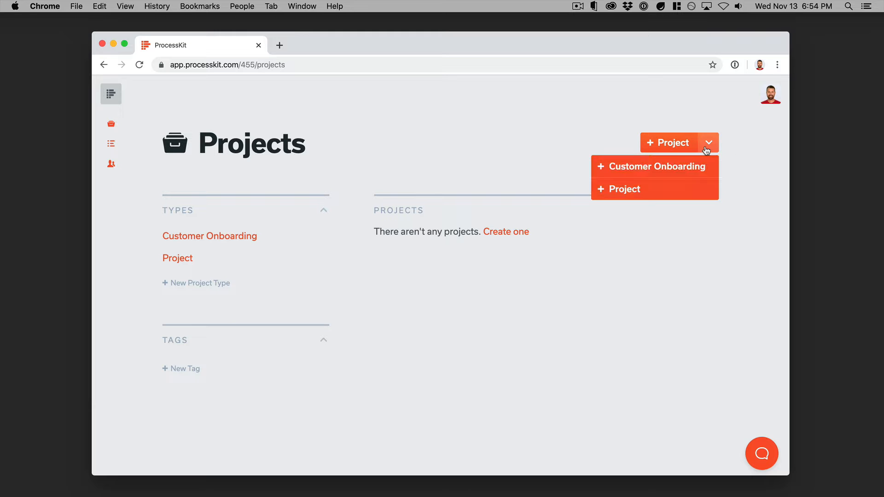
click(654, 173)
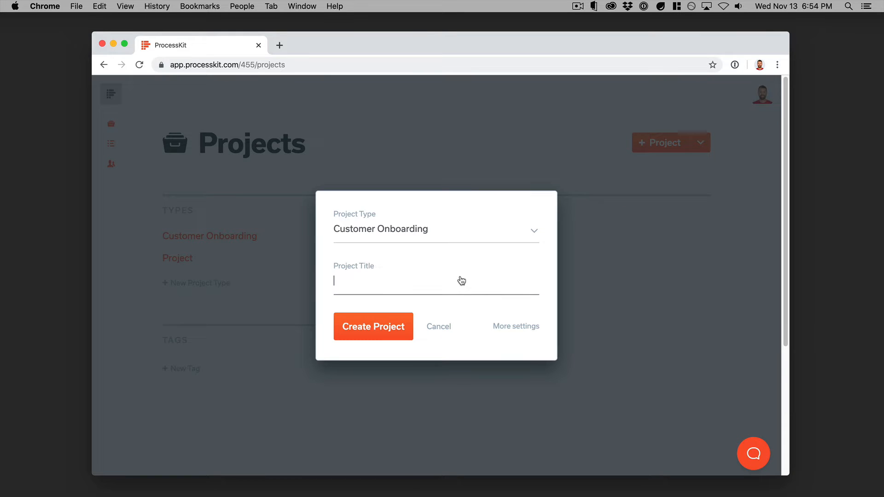
text(Client Name)
click(378, 334)
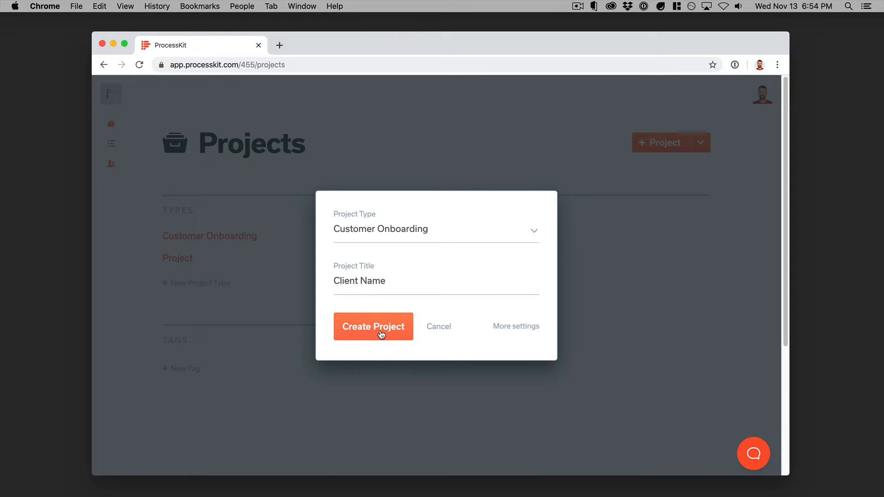
Examine the new project's detail fields, from the project type and dates to the customer fields and service package options.
scroll(379, 340, down, 6)
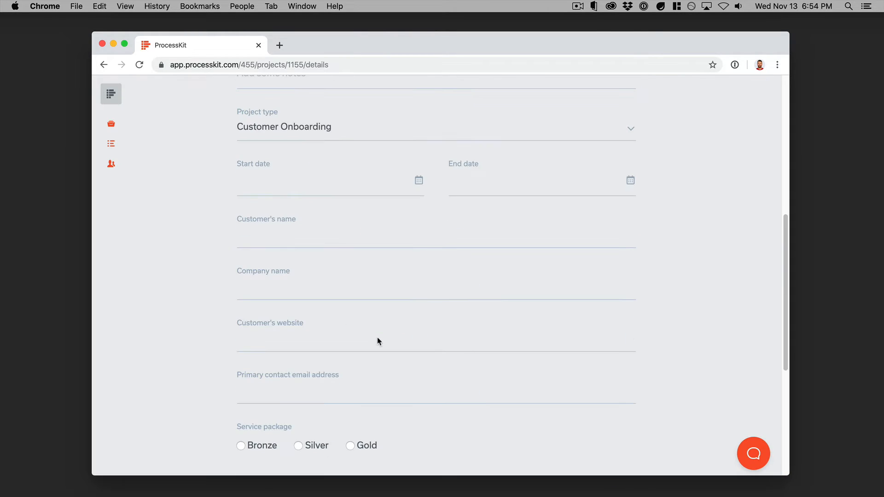
scroll(300, 265, down, 1)
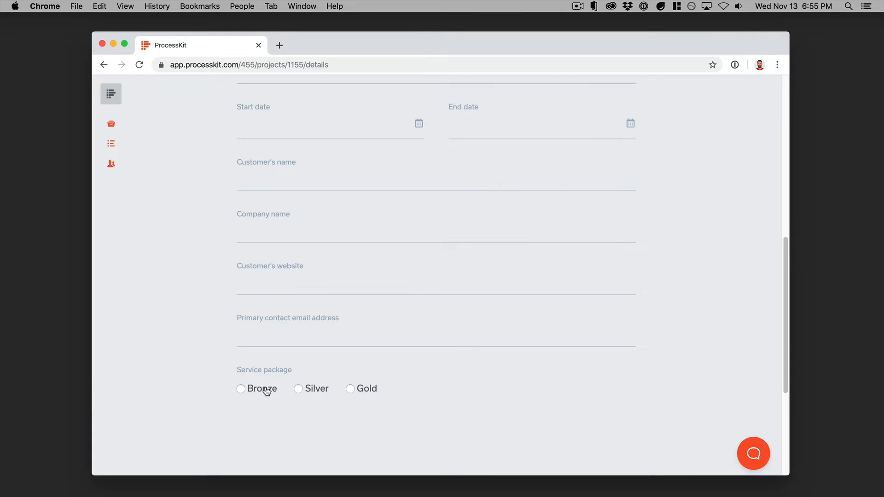
scroll(296, 383, up, 3)
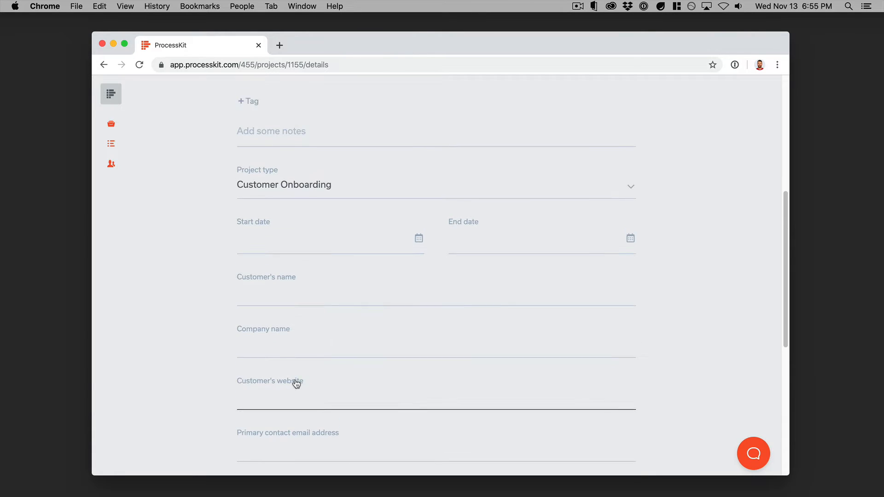
scroll(296, 383, up, 6)
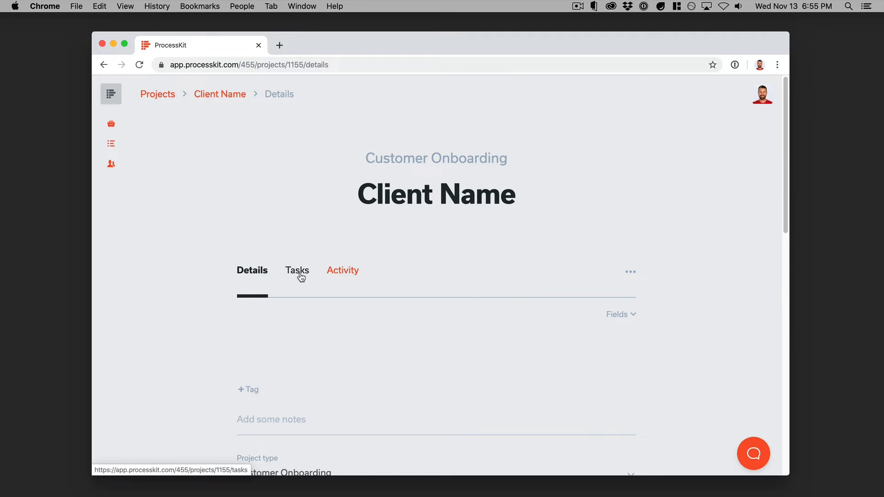
Open the project's tasks and look through the New Customer Onboarding task list.
click(298, 272)
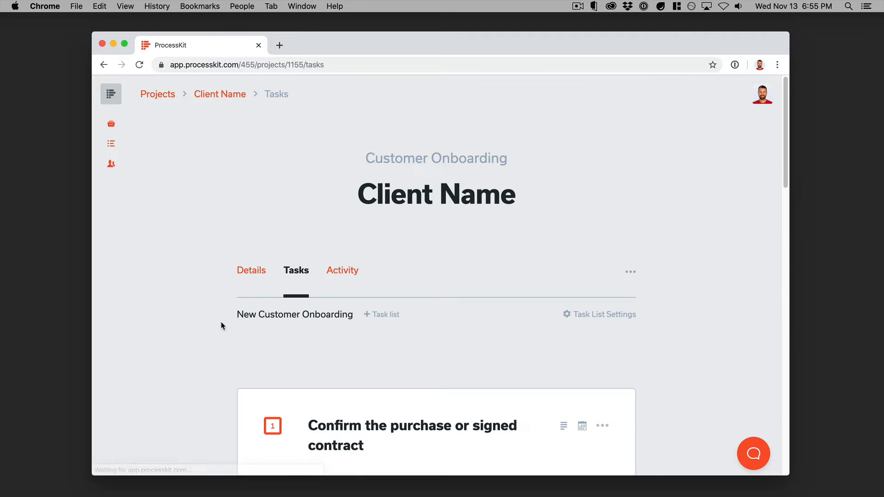
scroll(222, 327, down, 4)
scroll(222, 326, down, 3)
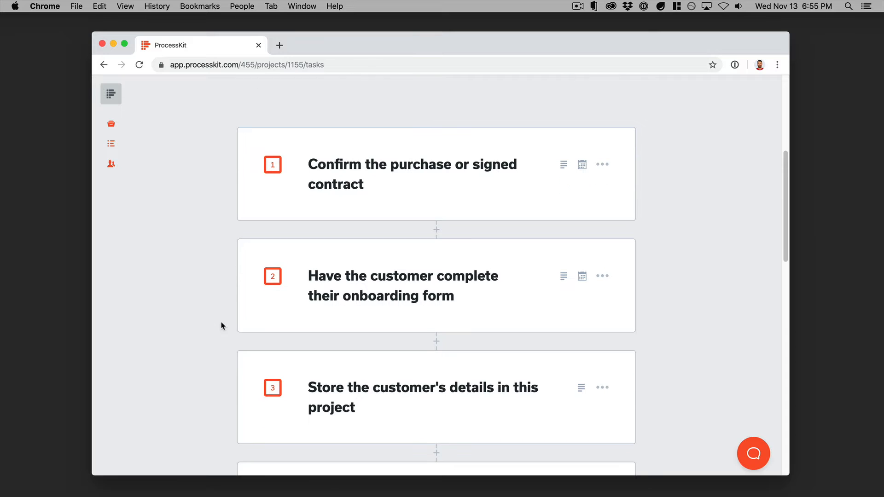
scroll(221, 326, down, 5)
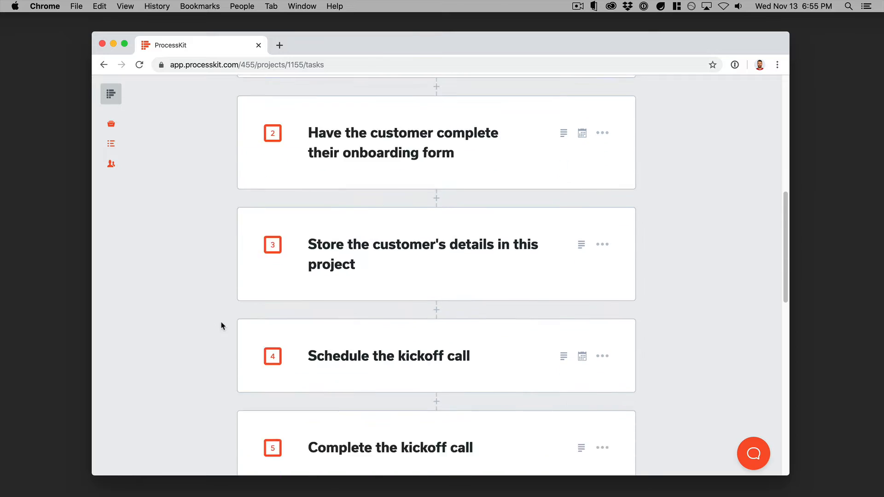
scroll(221, 326, down, 1)
scroll(221, 326, up, 10)
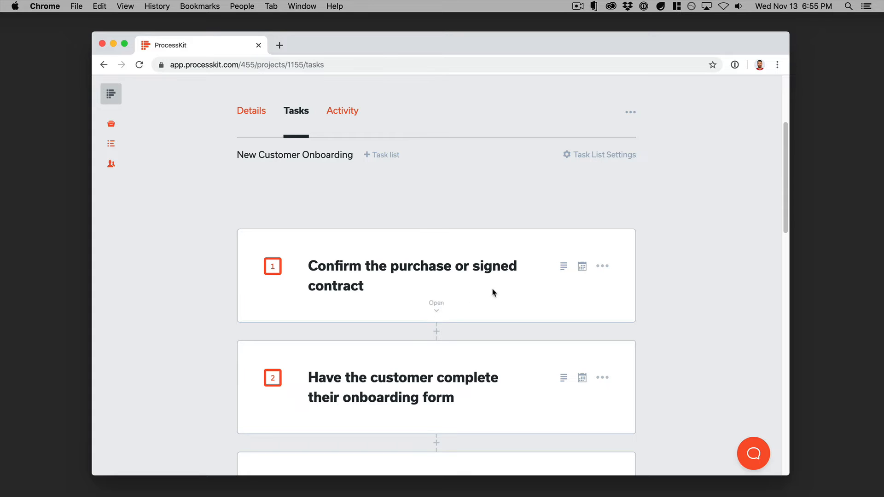
Expand the descriptions of the purchase confirmation and onboarding form tasks and read their instructions.
click(563, 266)
scroll(472, 318, down, 2)
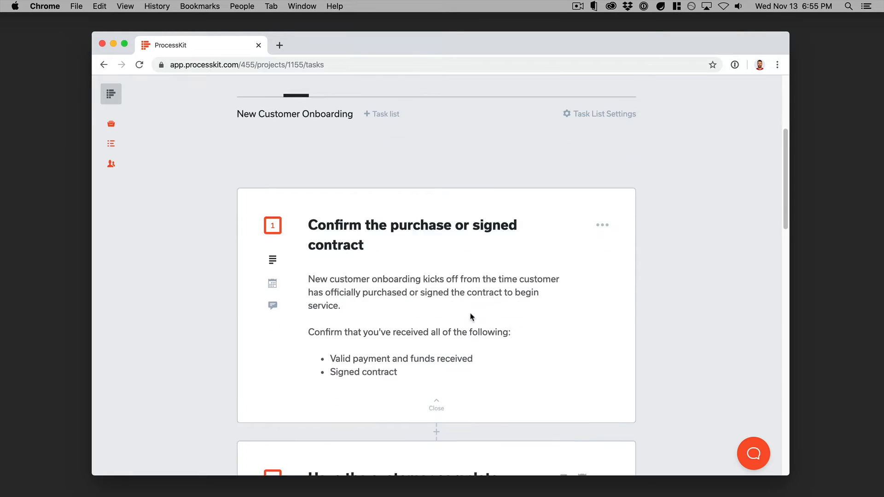
scroll(453, 322, down, 3)
click(563, 312)
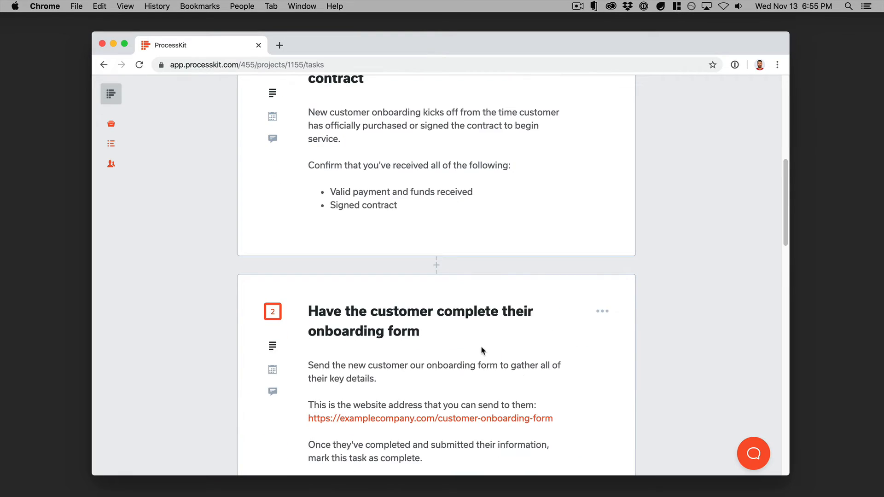
scroll(482, 351, down, 2)
scroll(299, 282, up, 4)
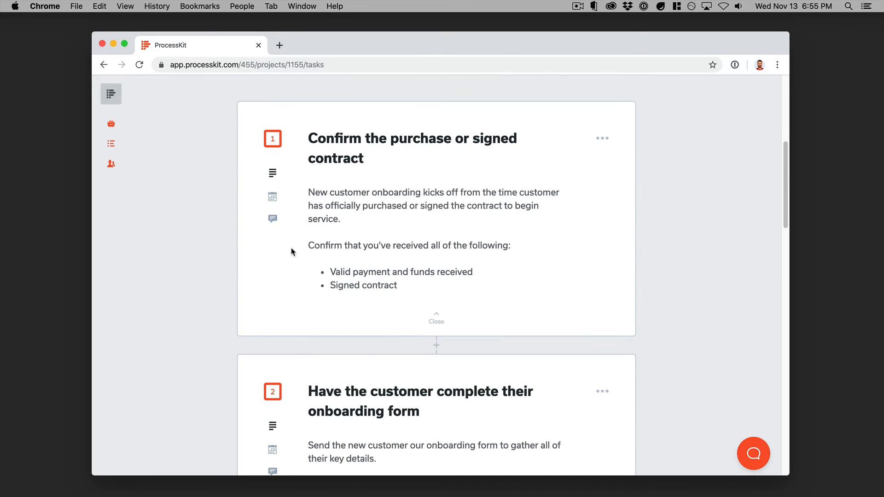
Show the start and due dates of the purchase confirmation task and look over the remaining onboarding tasks.
click(273, 199)
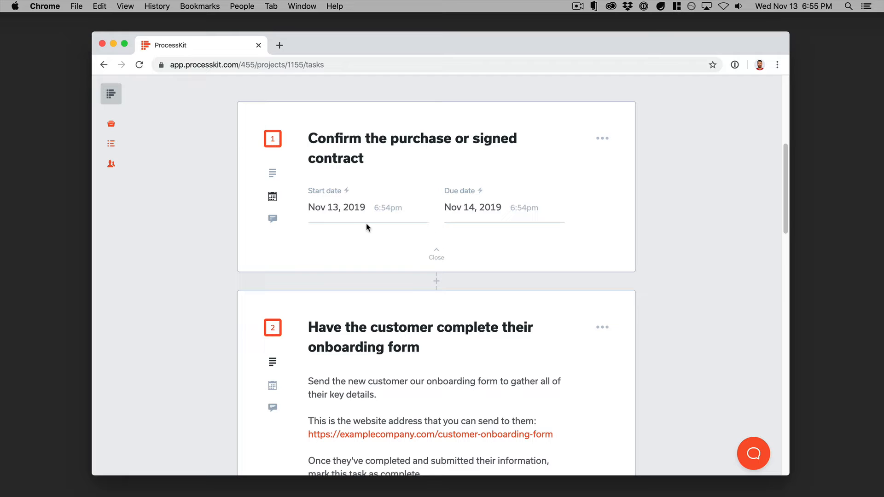
scroll(383, 246, down, 5)
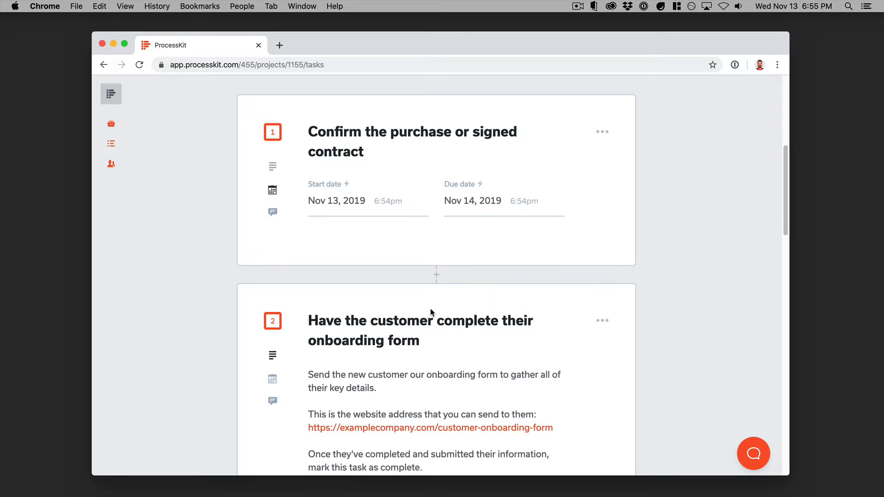
scroll(432, 312, down, 3)
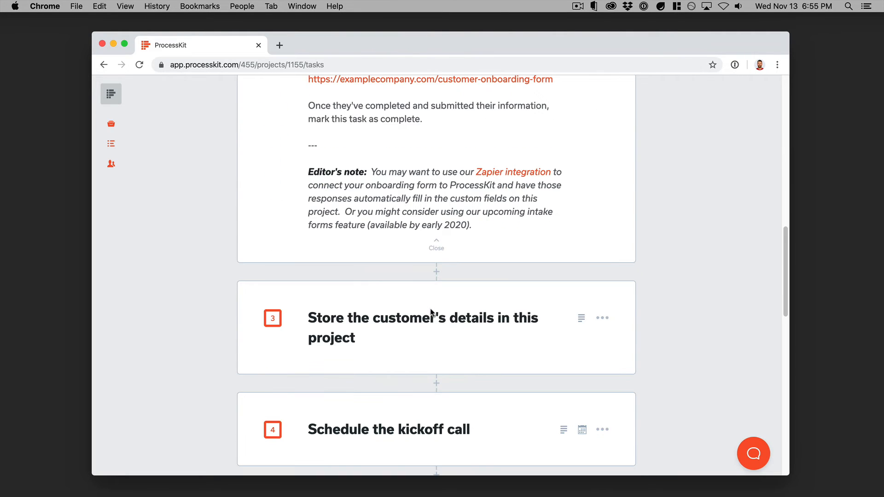
scroll(450, 229, down, 2)
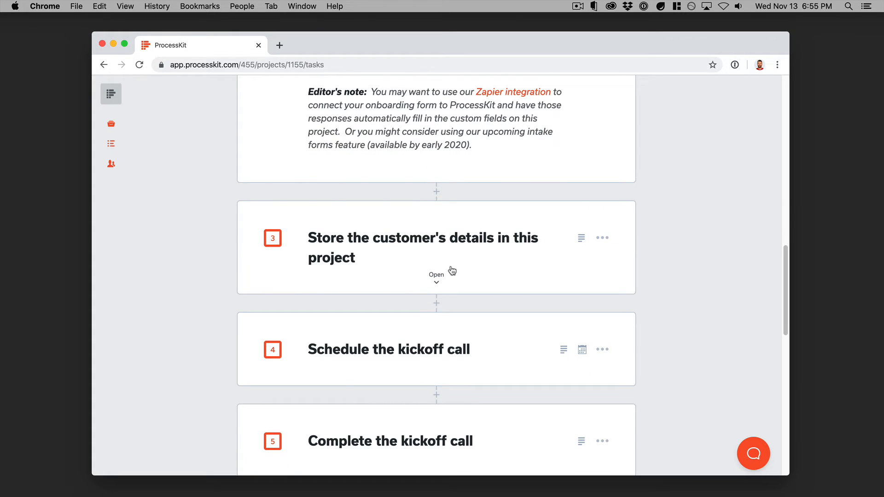
scroll(451, 271, down, 7)
scroll(452, 270, up, 20)
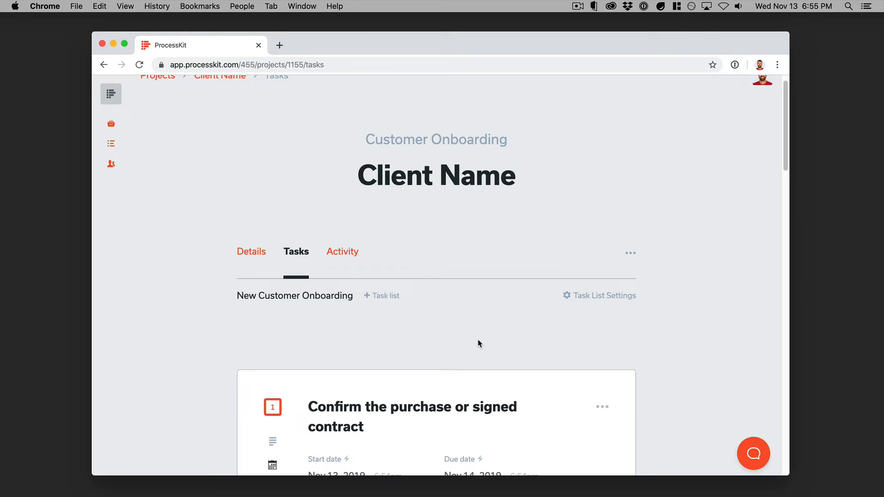
scroll(479, 343, up, 1)
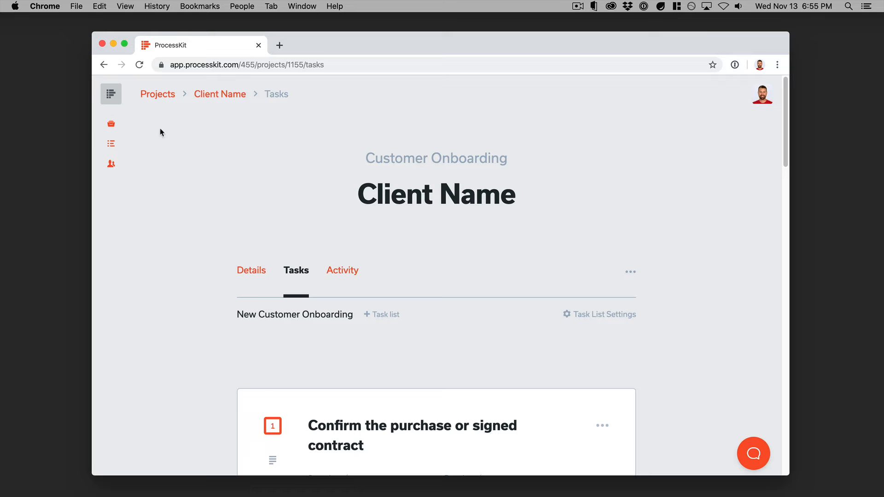
Open the New Customer Onboarding process template from the account's processes.
click(115, 144)
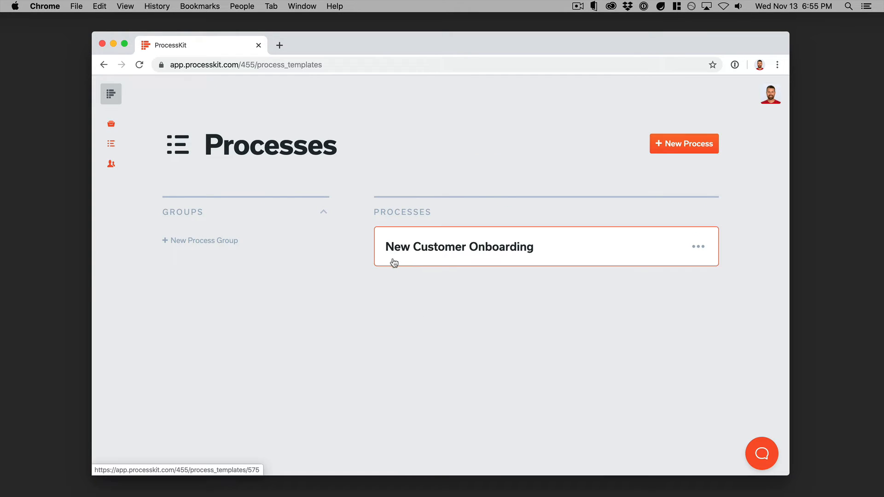
click(500, 263)
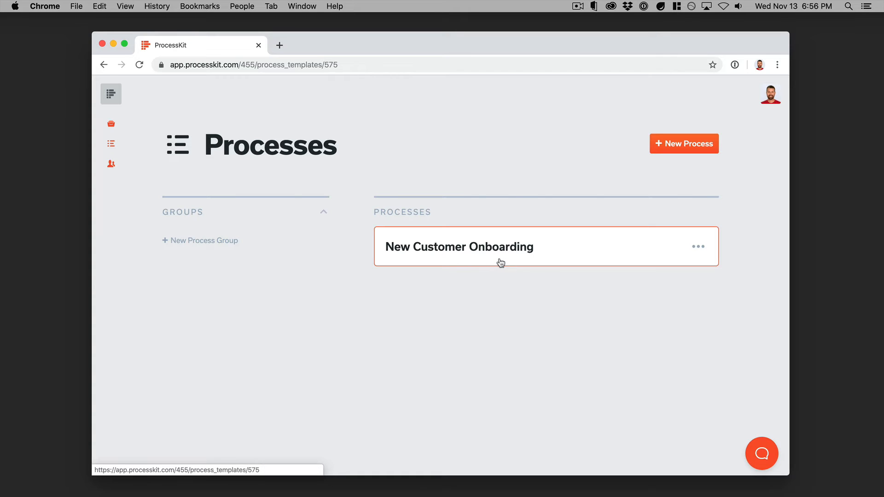
Look over the process steps, bring up a blank step form between the first two steps, and discard it.
scroll(419, 291, down, 2)
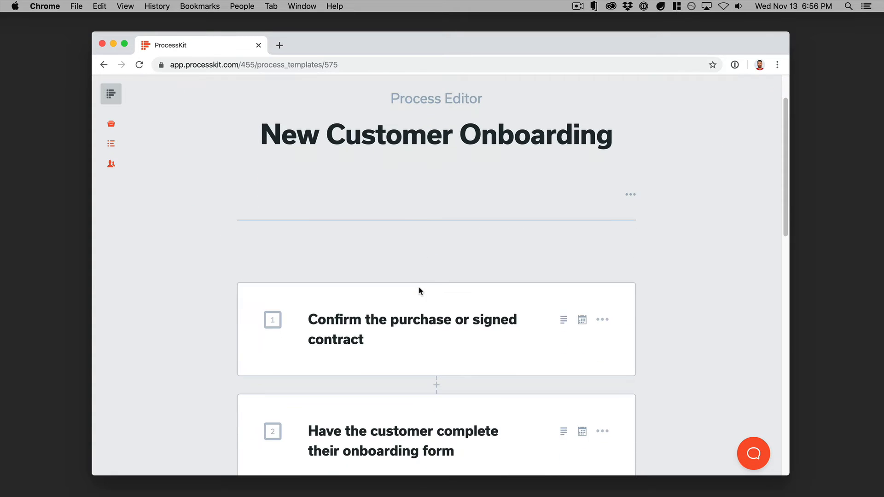
scroll(418, 291, down, 1)
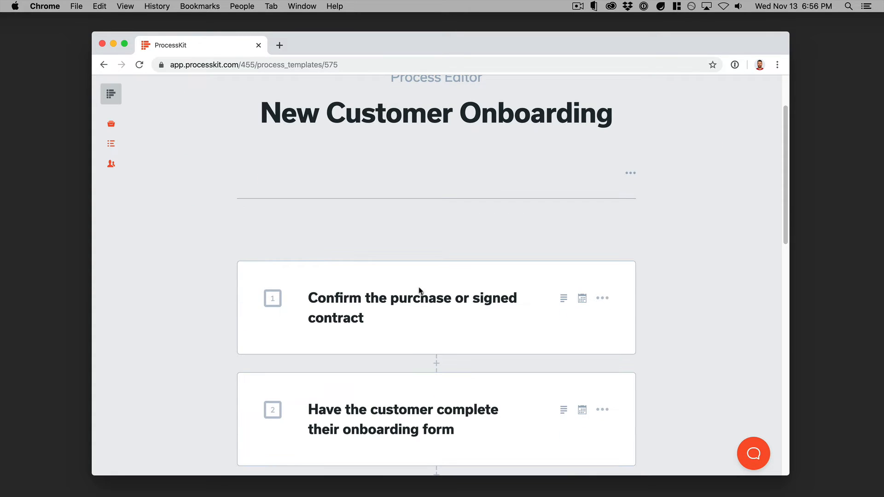
click(436, 364)
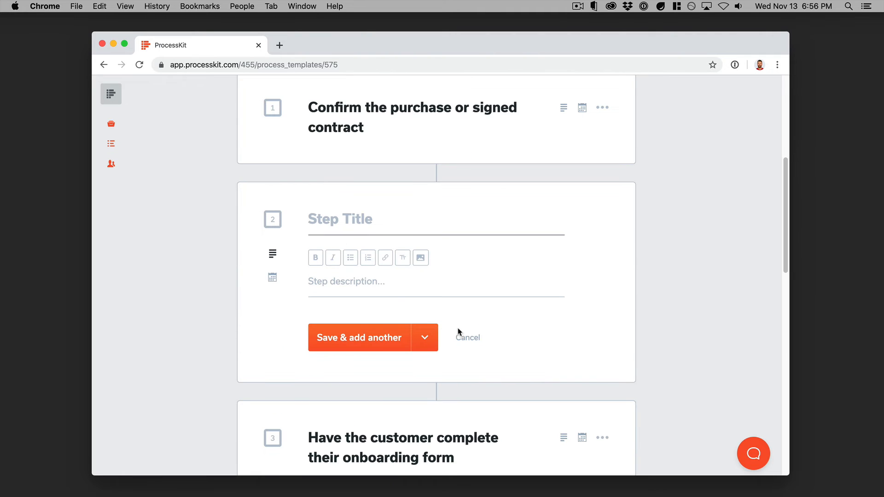
click(461, 335)
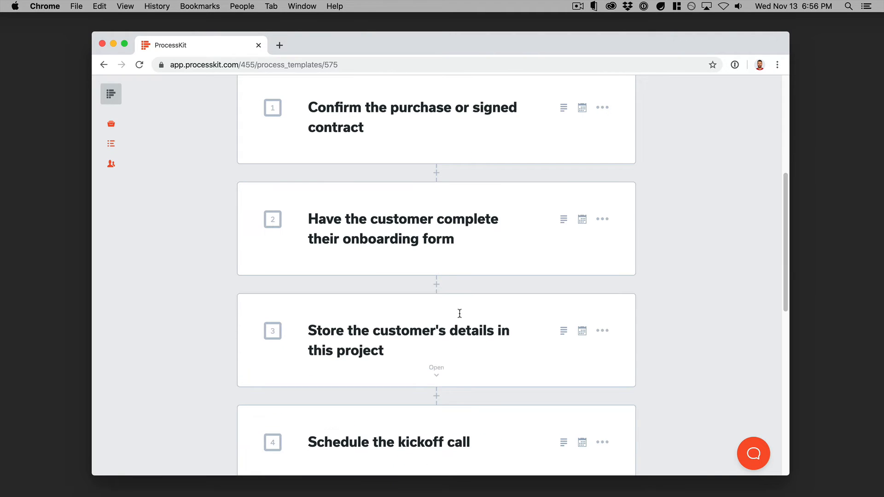
Review the purchase confirmation step's description and its start and due date rules in edit mode, leaving without saving.
click(564, 109)
click(473, 171)
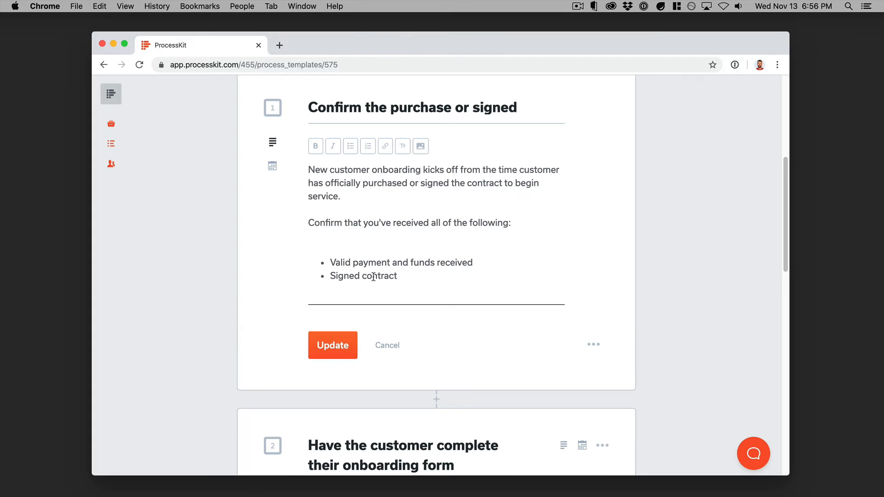
click(273, 166)
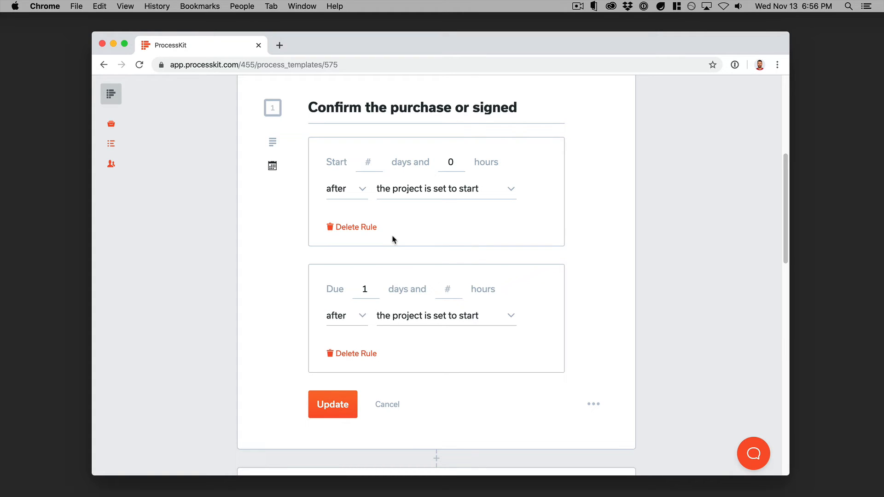
click(386, 404)
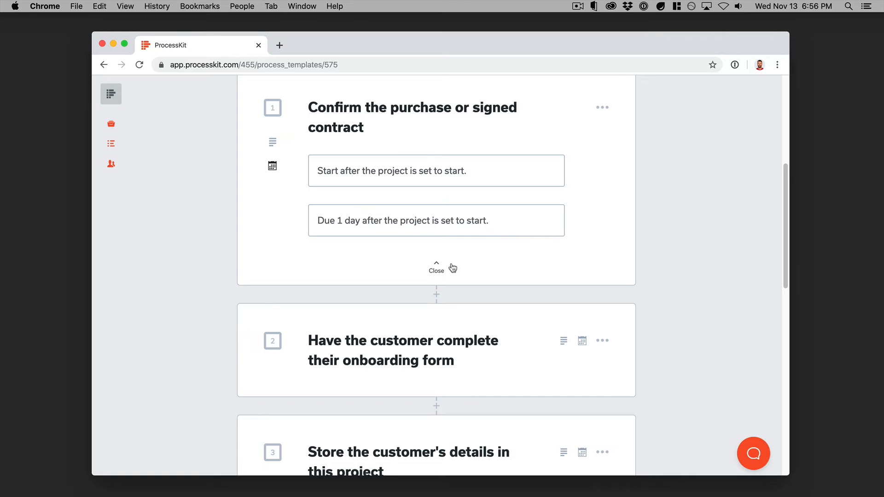
Show the people assignment options of the purchase confirmation step and close them without assigning anyone.
scroll(453, 268, up, 3)
scroll(544, 293, down, 2)
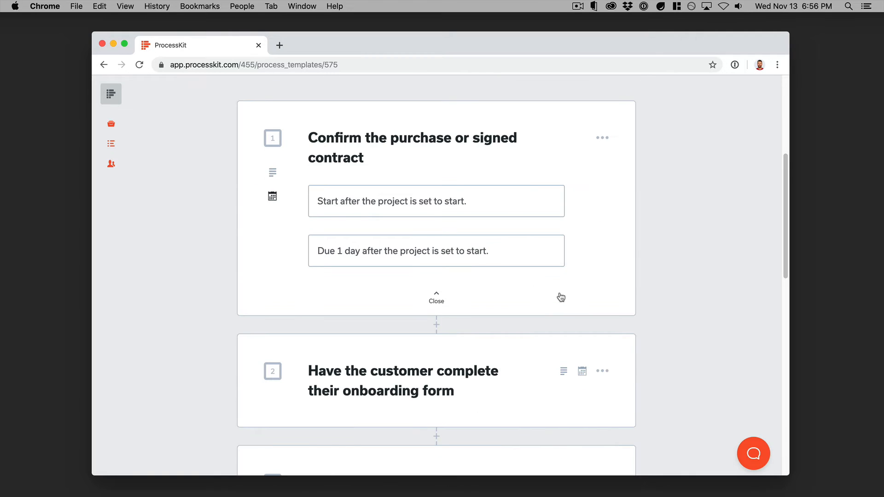
scroll(567, 314, down, 1)
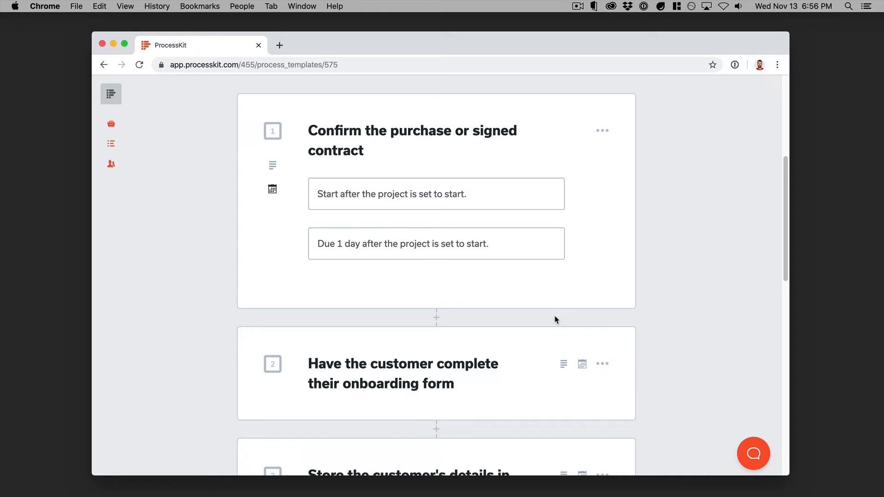
scroll(600, 204, up, 4)
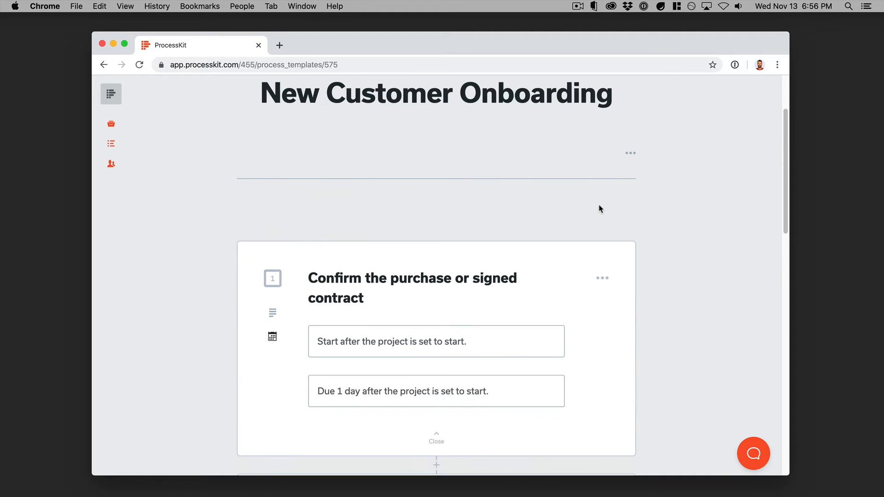
click(604, 280)
click(571, 301)
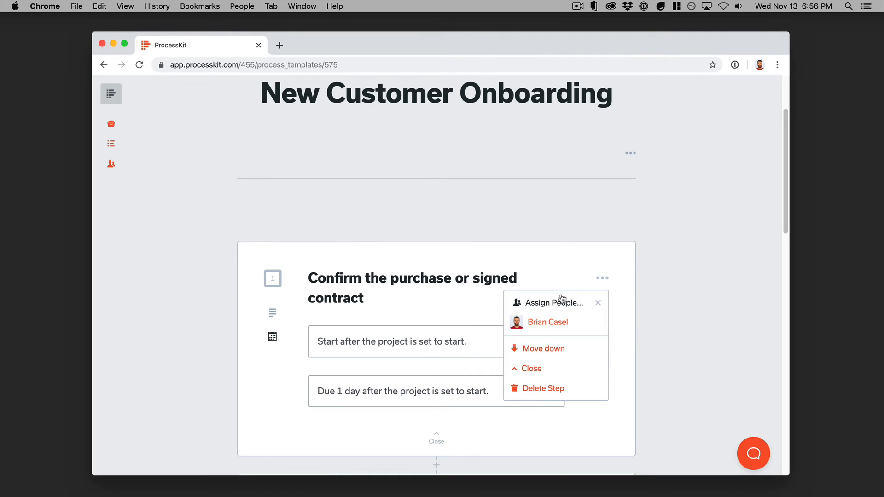
click(677, 318)
Open the settings of the Customer Onboarding project type from the Projects page.
scroll(440, 306, up, 3)
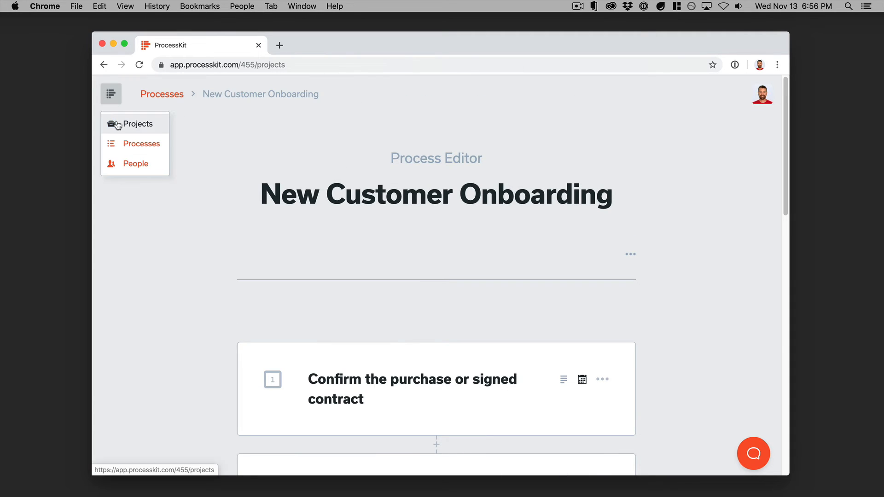
click(127, 122)
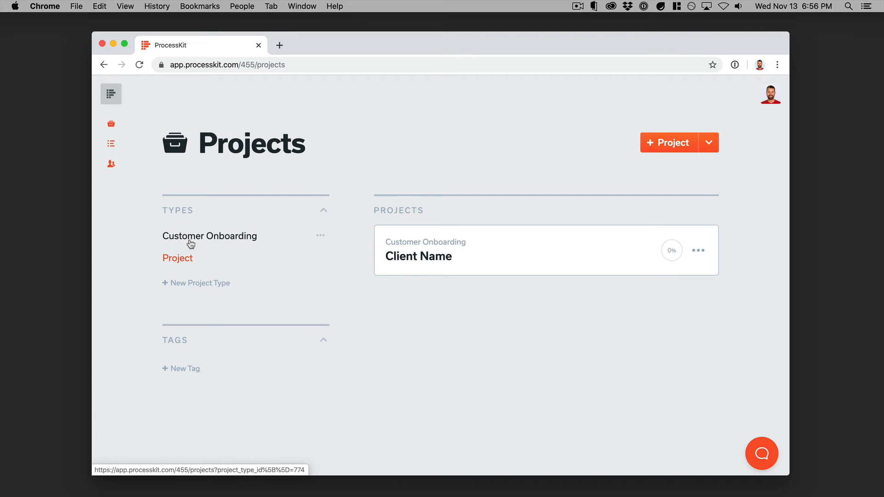
click(323, 237)
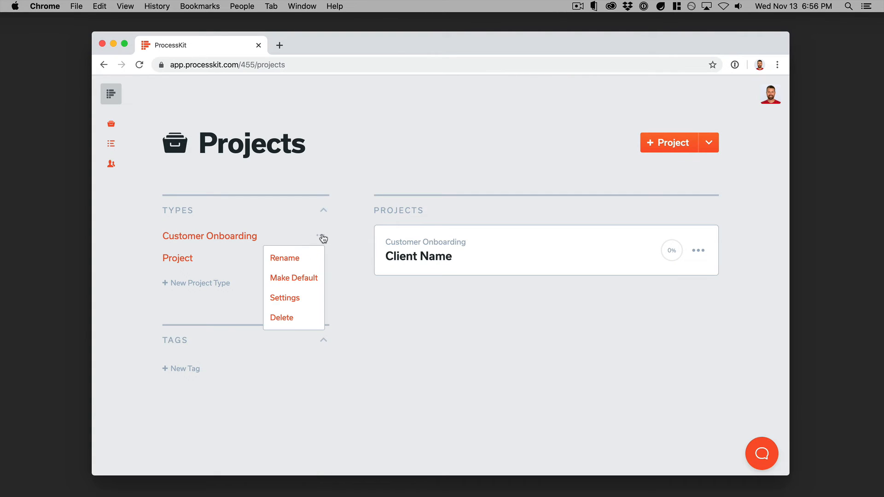
click(296, 302)
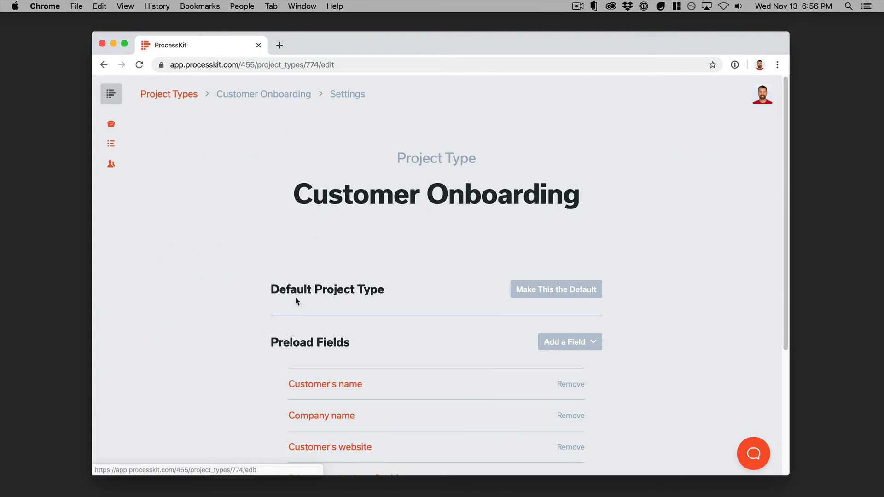
Examine the preload fields and preload processes configured for the Customer Onboarding project type.
scroll(435, 244, down, 3)
scroll(435, 242, down, 3)
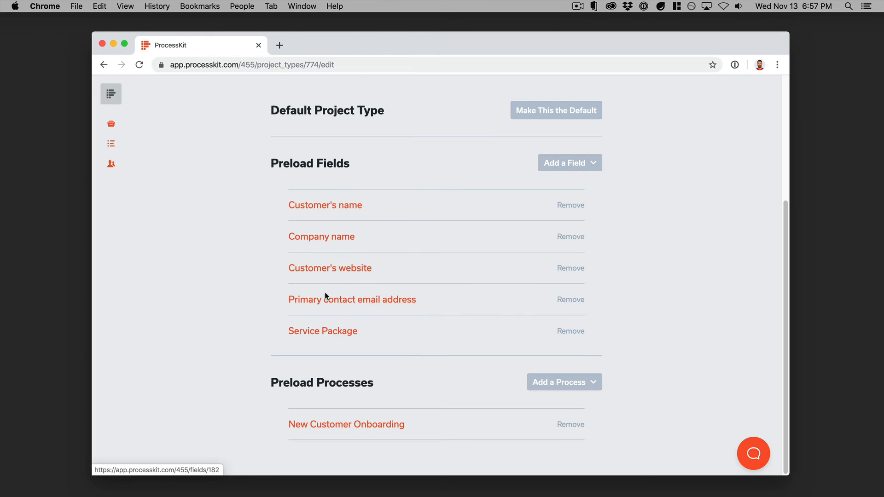
scroll(333, 332, up, 3)
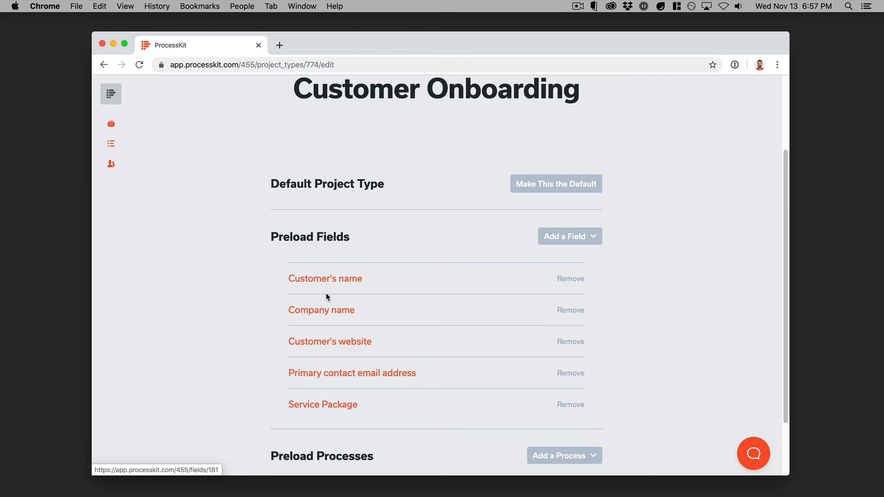
scroll(359, 366, up, 2)
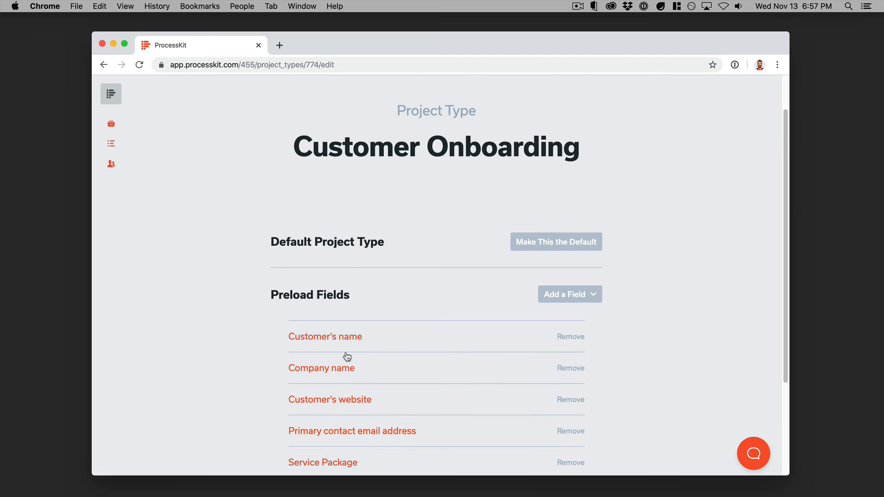
scroll(336, 397, up, 2)
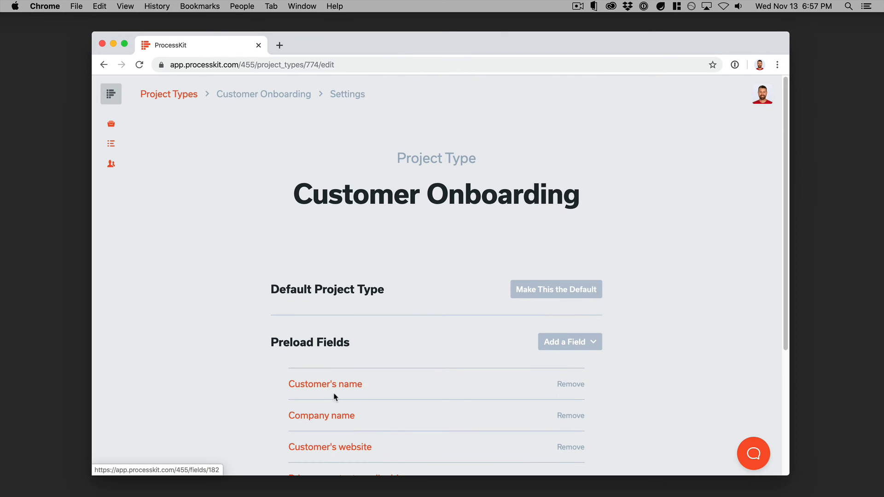
Open the account's Fields page and look through the list of fields with their types.
click(765, 102)
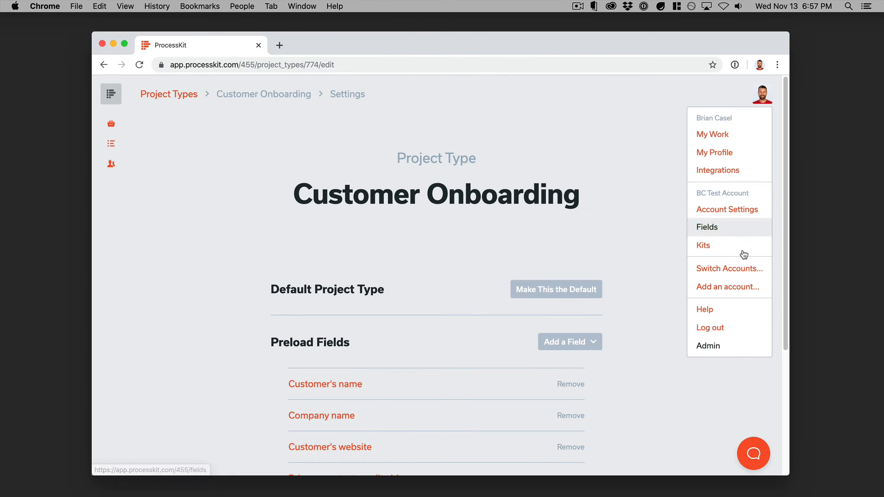
click(735, 227)
scroll(663, 266, down, 1)
scroll(663, 266, down, 3)
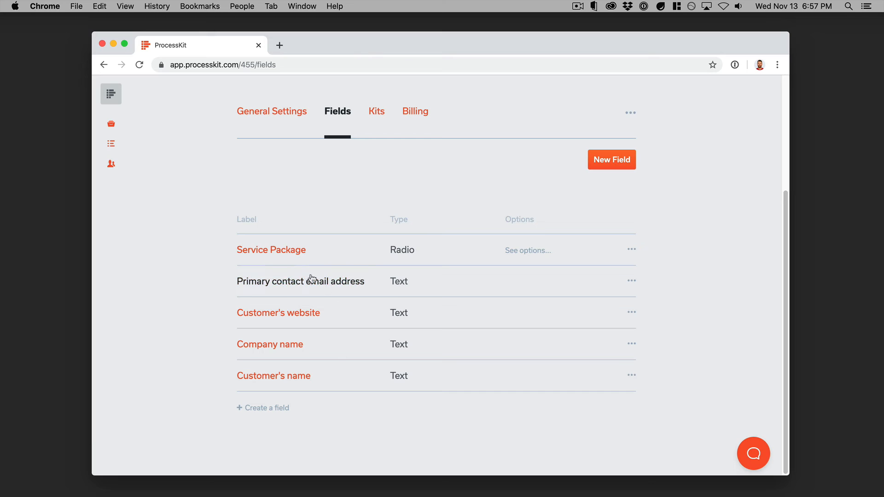
Inspect the radio options of the Service Package field and the type of the Primary contact email address field, leaving without updating.
click(291, 252)
scroll(348, 255, down, 5)
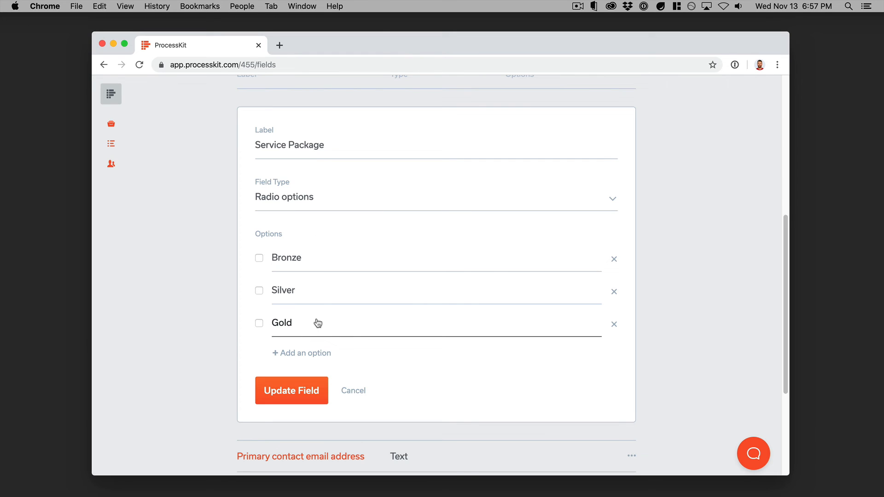
scroll(339, 288, down, 3)
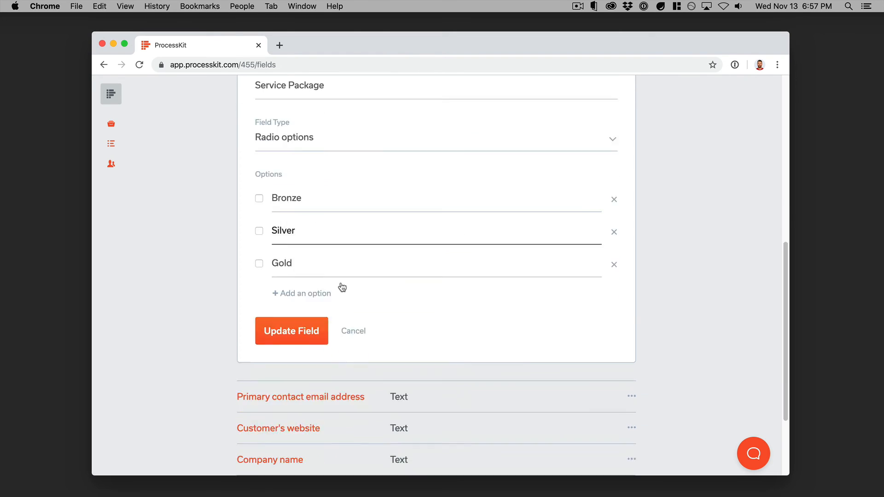
click(313, 359)
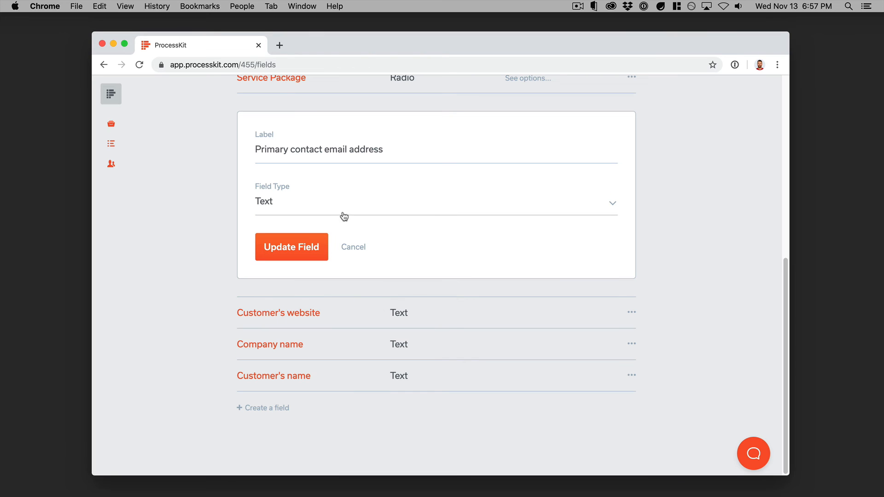
click(352, 247)
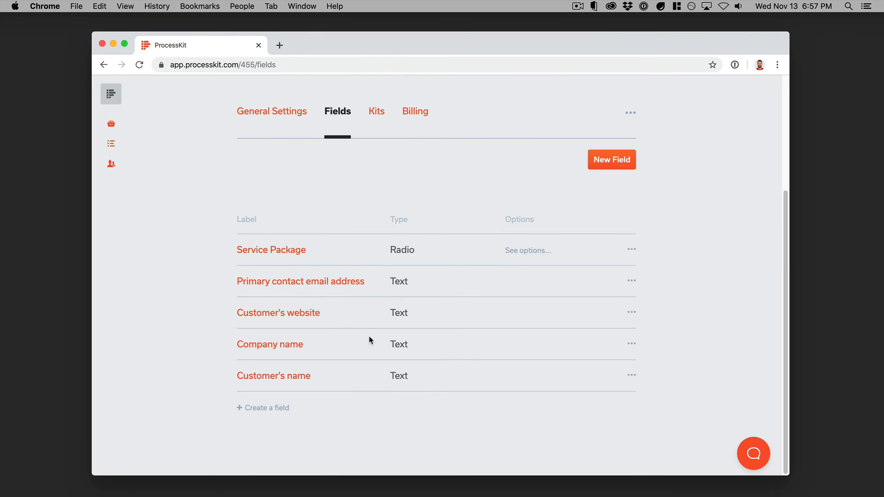
scroll(428, 337, up, 4)
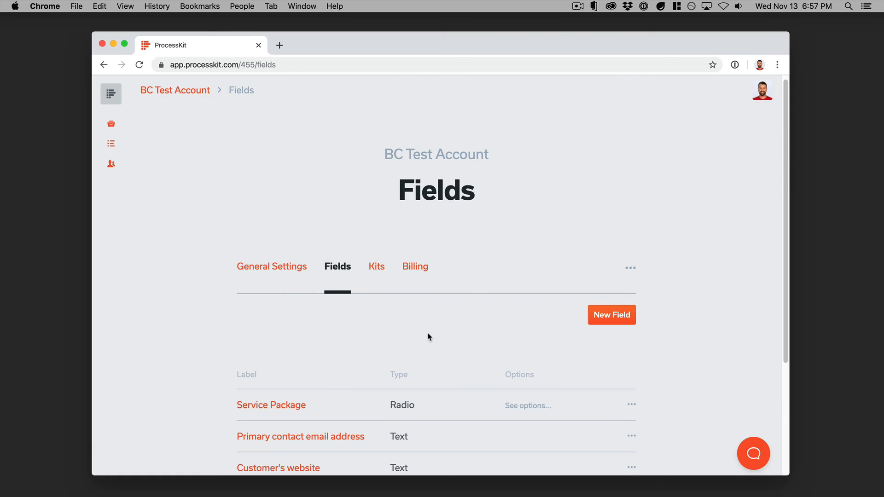
Open the kit import form from the account's Kits page and look over the kits offered in the Kits Library.
click(115, 125)
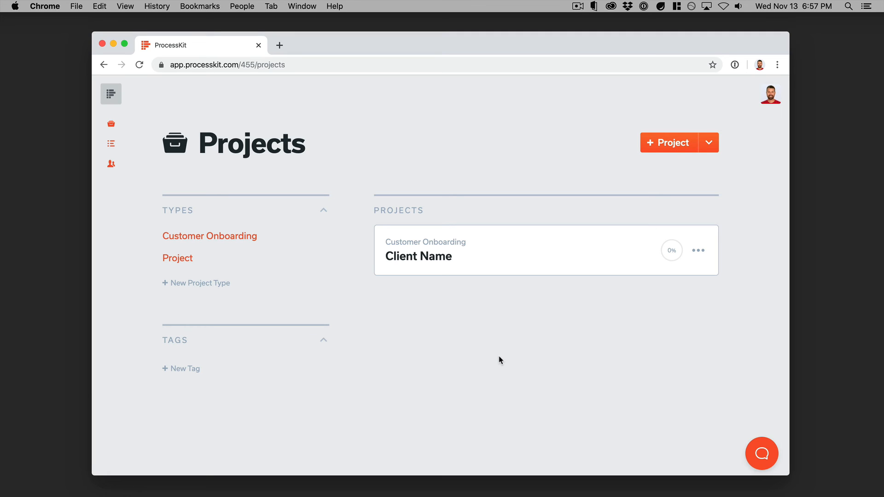
click(772, 95)
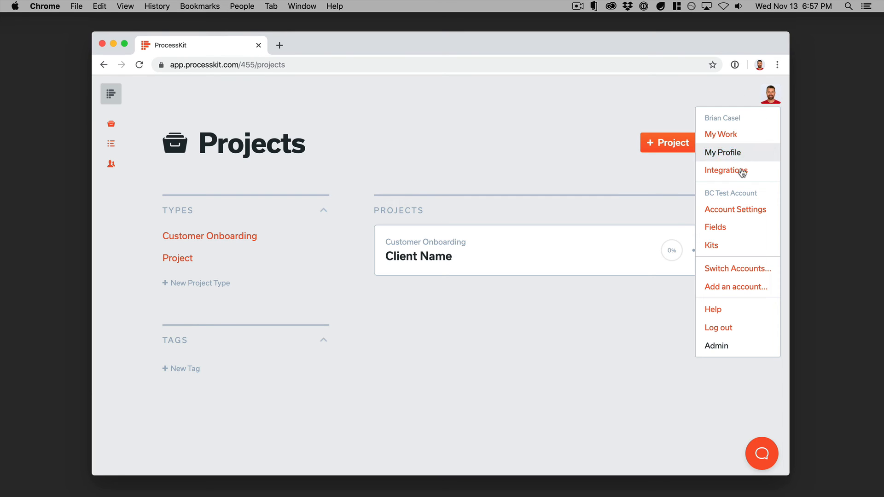
click(715, 246)
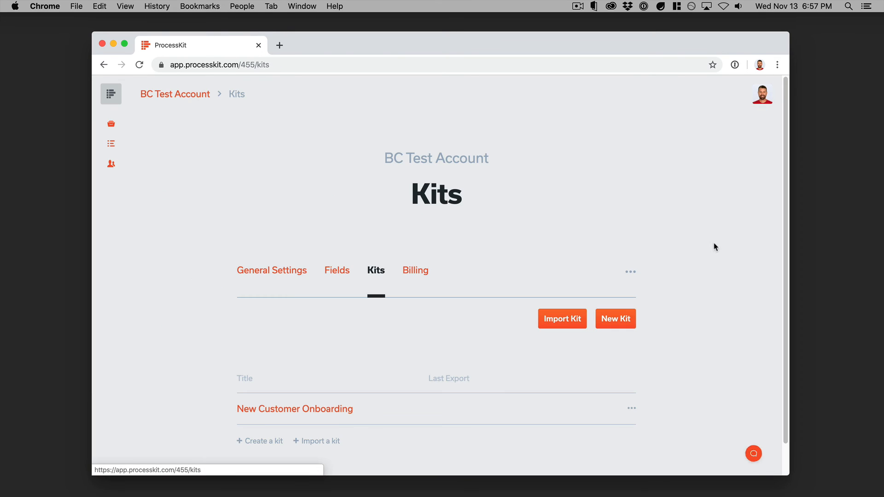
scroll(547, 211, down, 1)
click(559, 289)
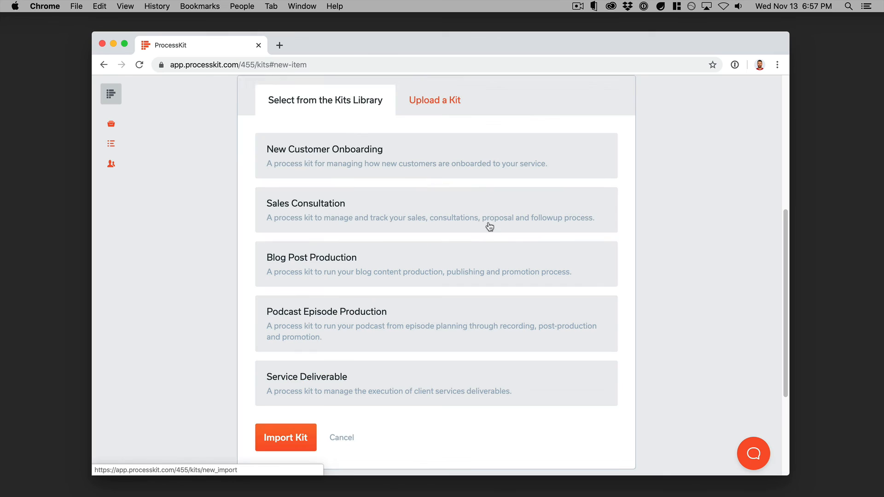
scroll(461, 248, up, 3)
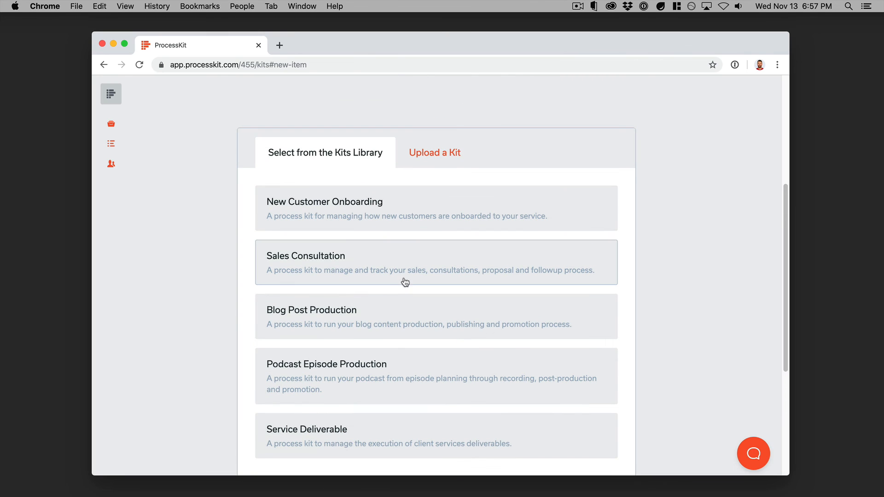
scroll(402, 277, down, 2)
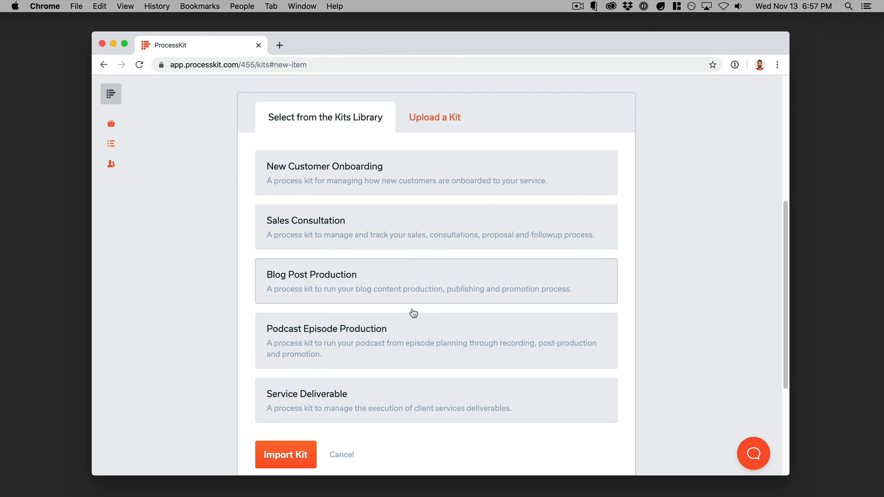
Select the Sales Consultation kit, view the templates, project types and fields it includes, and collapse its details.
click(433, 235)
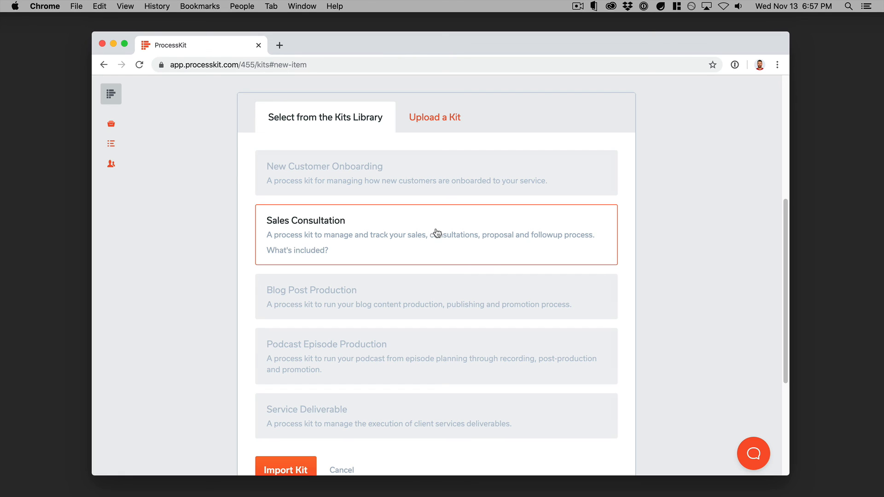
click(317, 251)
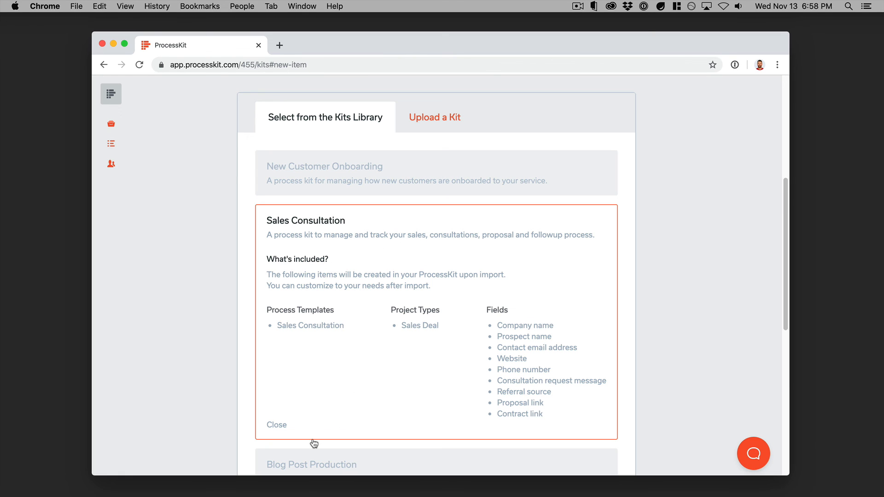
click(280, 424)
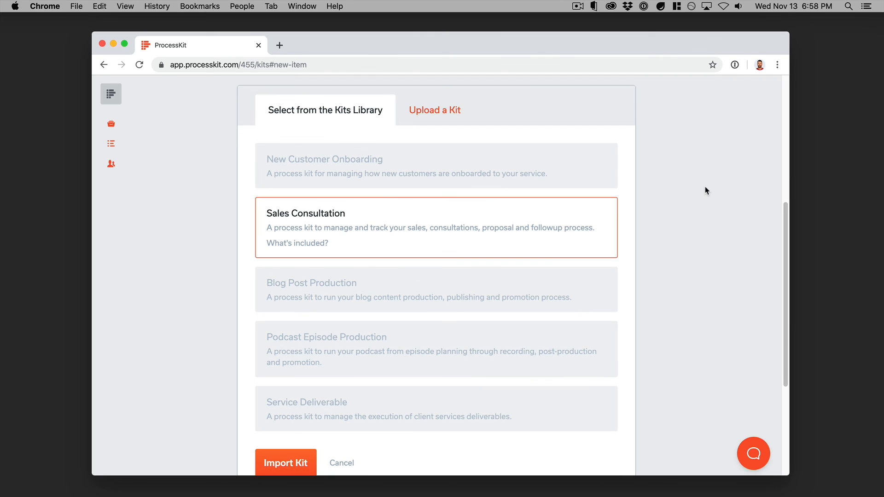
Switch the kit import form from the Kits Library to uploading a kit file.
scroll(706, 190, up, 5)
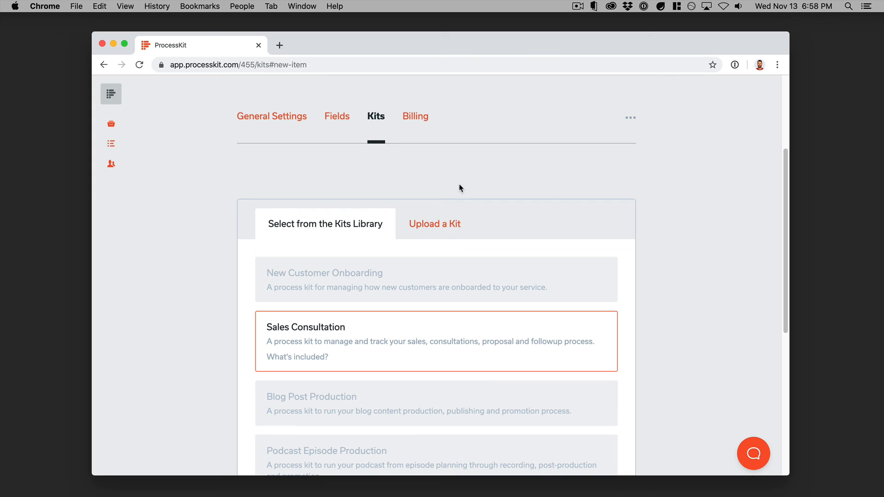
click(426, 230)
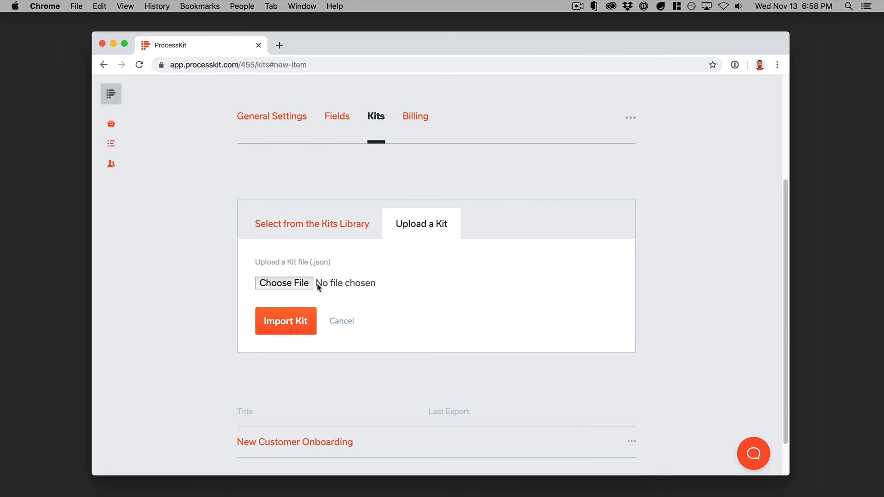